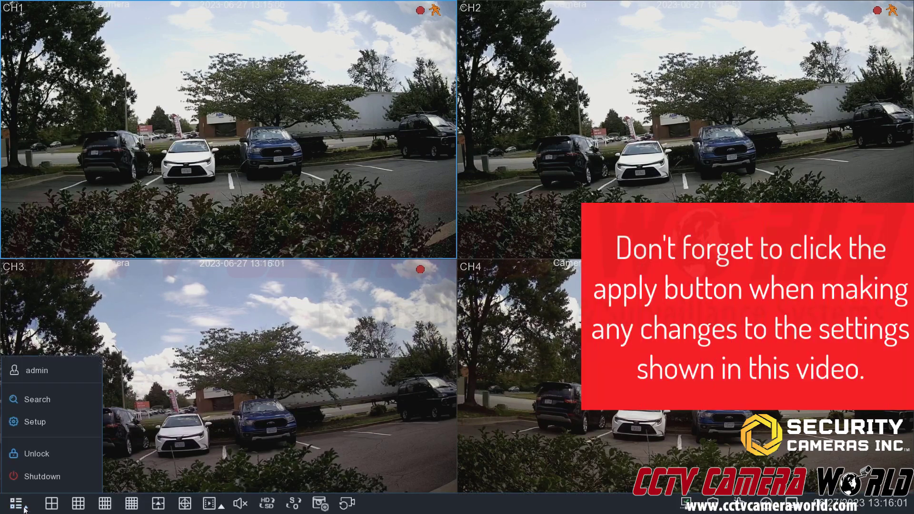
# Step: Unlock the recorder with the pattern and open the Record > Encode Mainstream settings
pyautogui.click(33, 424)
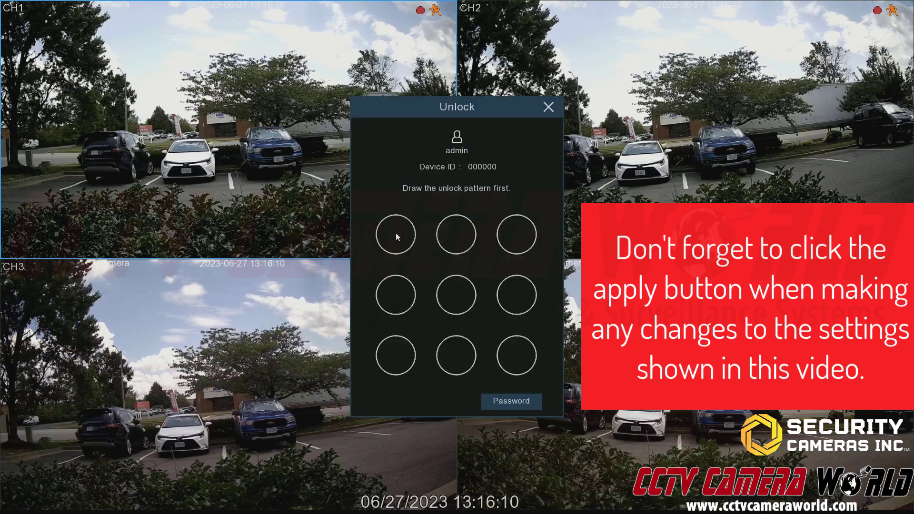
pyautogui.moveTo(395, 236)
pyautogui.mouseDown()
pyautogui.moveTo(509, 237)
pyautogui.moveTo(516, 292)
pyautogui.moveTo(516, 353)
pyautogui.moveTo(396, 355)
pyautogui.mouseUp()
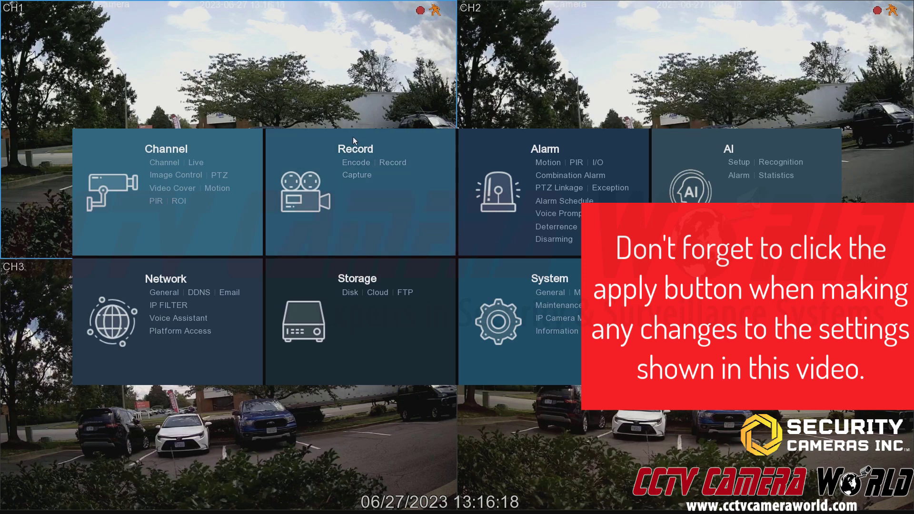
pyautogui.click(354, 163)
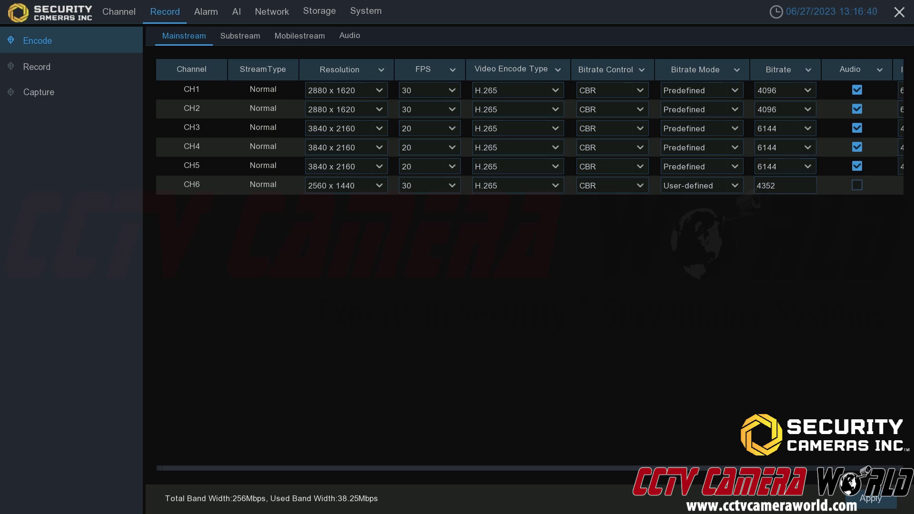
pyautogui.moveTo(496, 467); pyautogui.dragTo(555, 477)
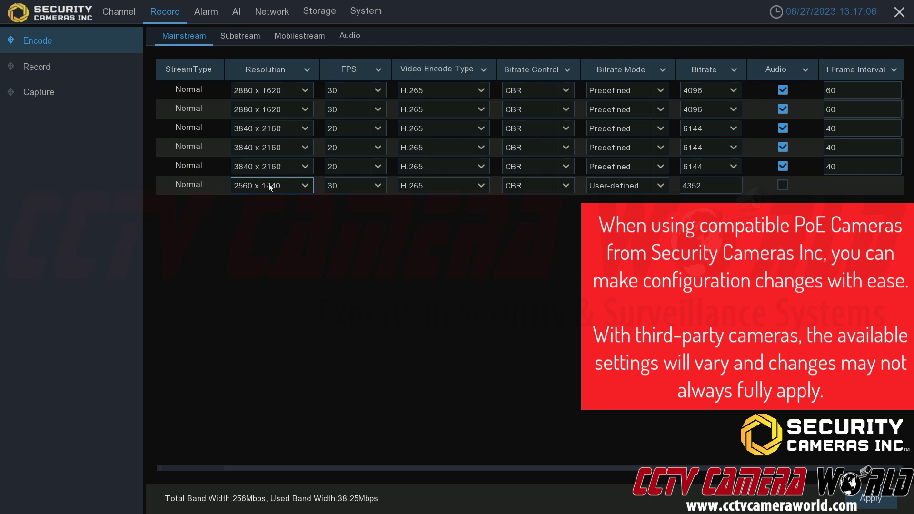
pyautogui.click(287, 90)
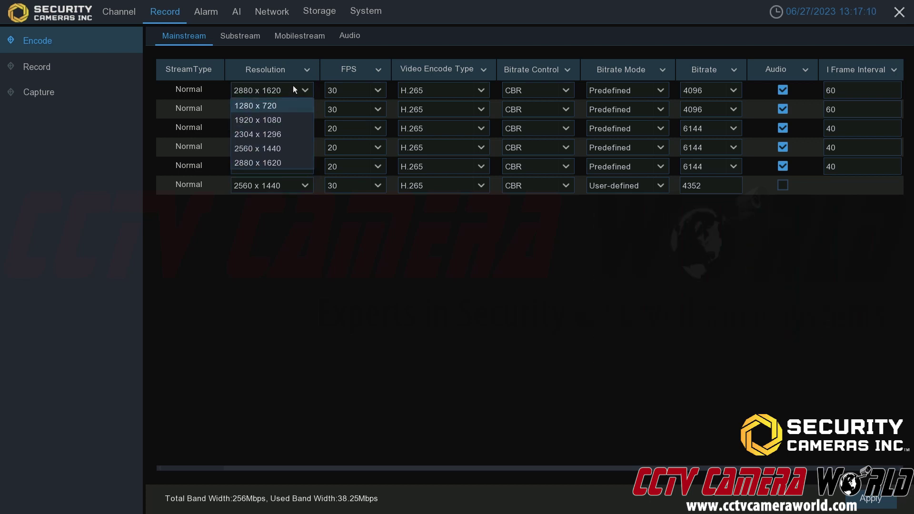
pyautogui.click(292, 85)
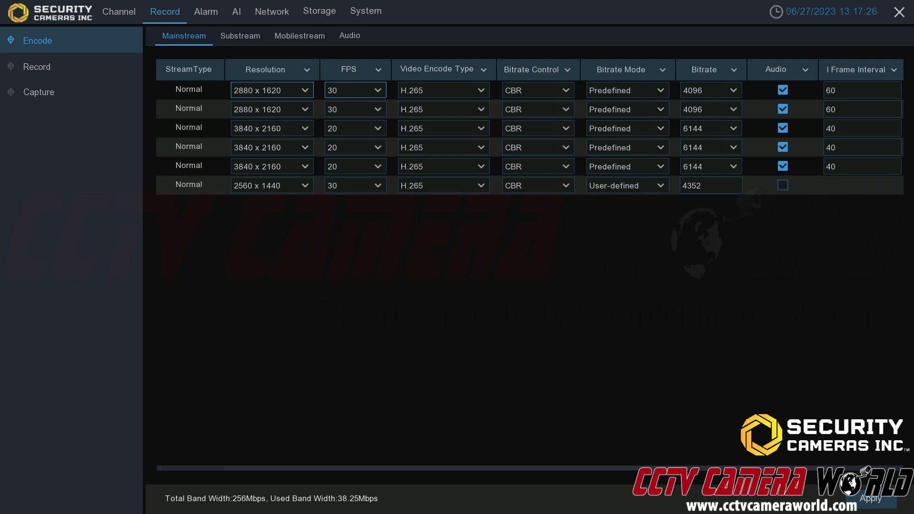
pyautogui.click(338, 95)
pyautogui.scroll(5, 344, 119)
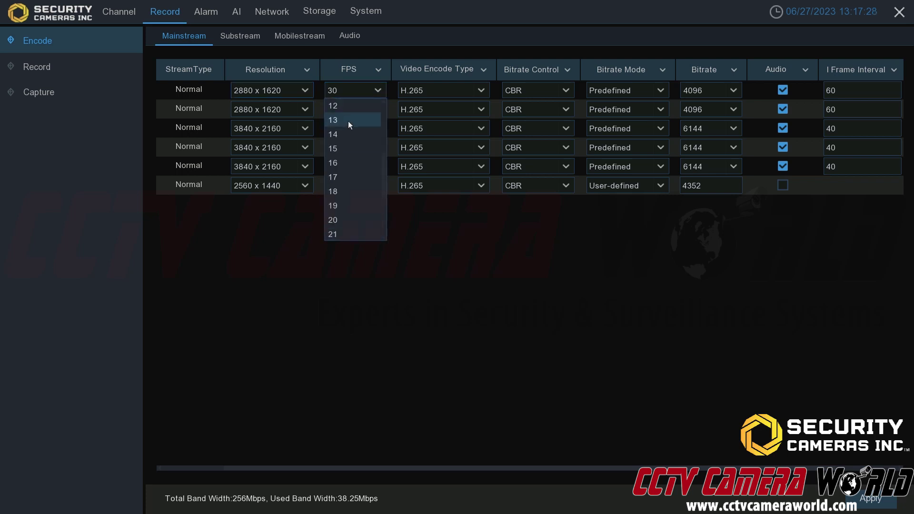
pyautogui.scroll(-5, 342, 112)
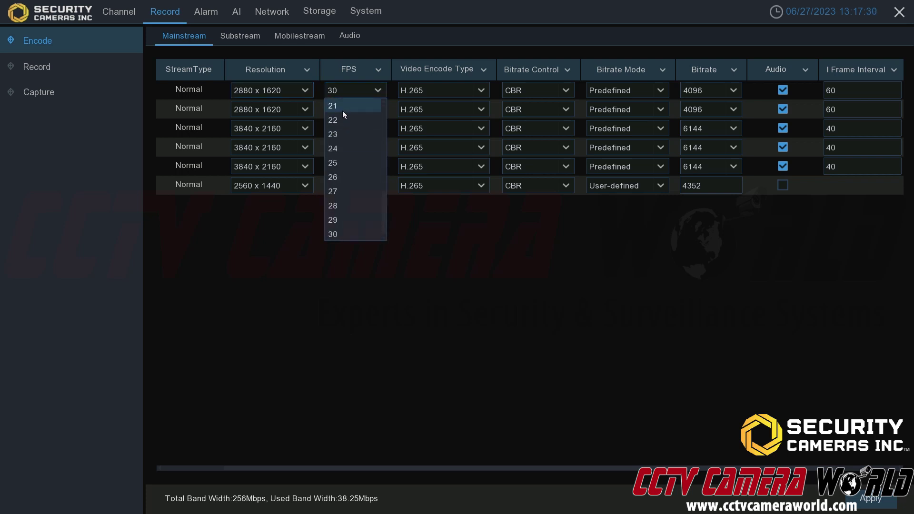
pyautogui.click(416, 249)
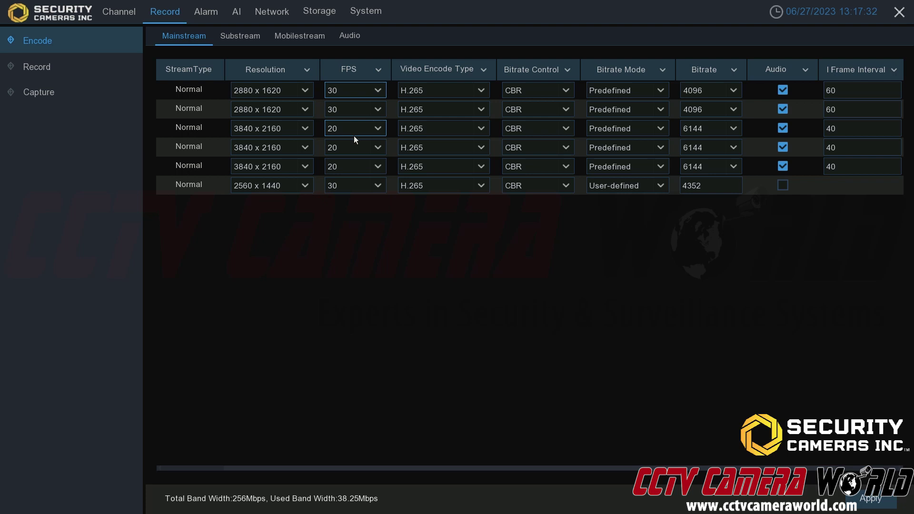
pyautogui.click(341, 147)
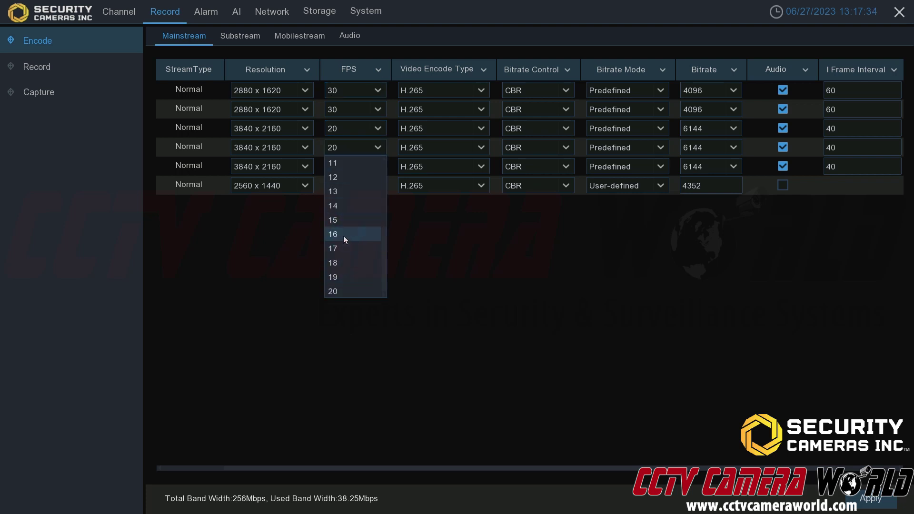
pyautogui.click(367, 142)
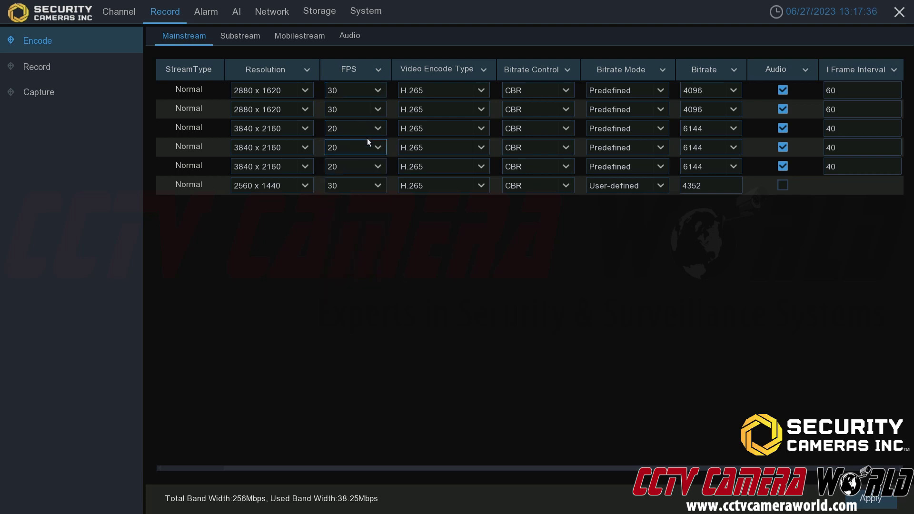
# Step: Leave CH1's video encoding at H.265 and bring up its CBR/VBR bitrate control options
pyautogui.click(430, 95)
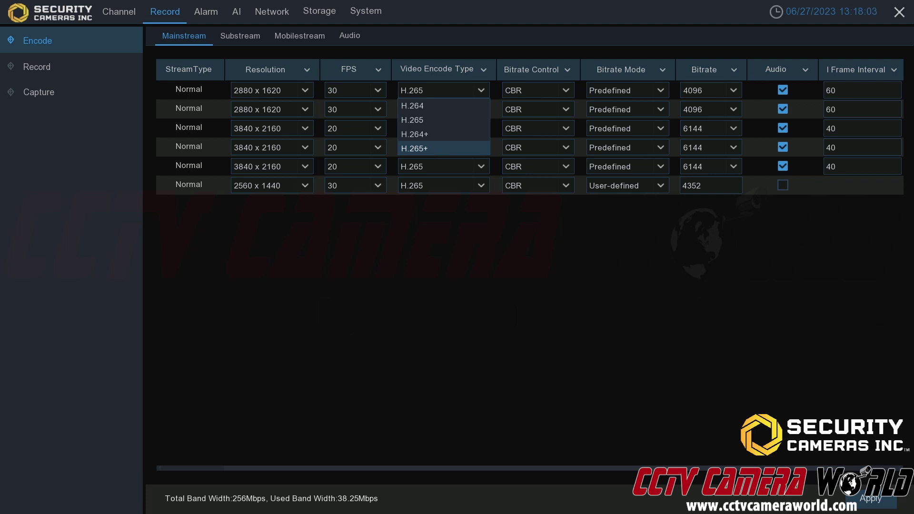
pyautogui.click(458, 125)
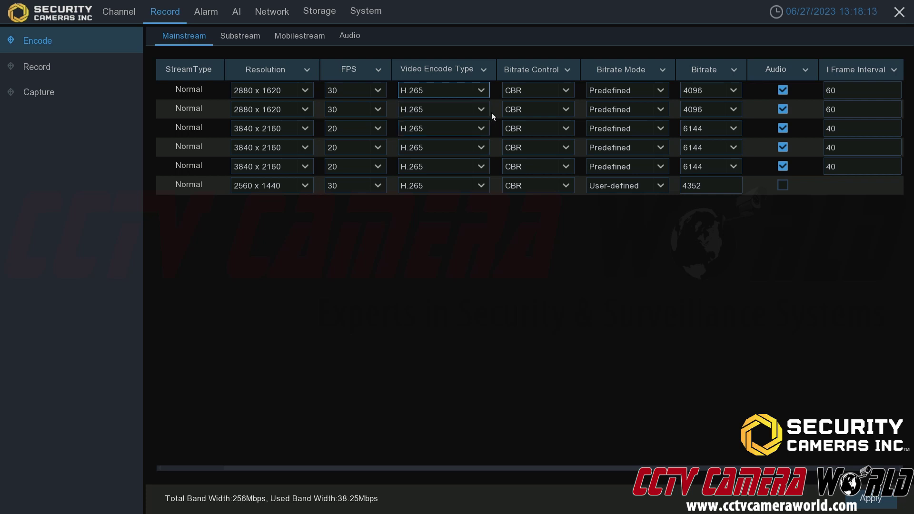
pyautogui.click(535, 95)
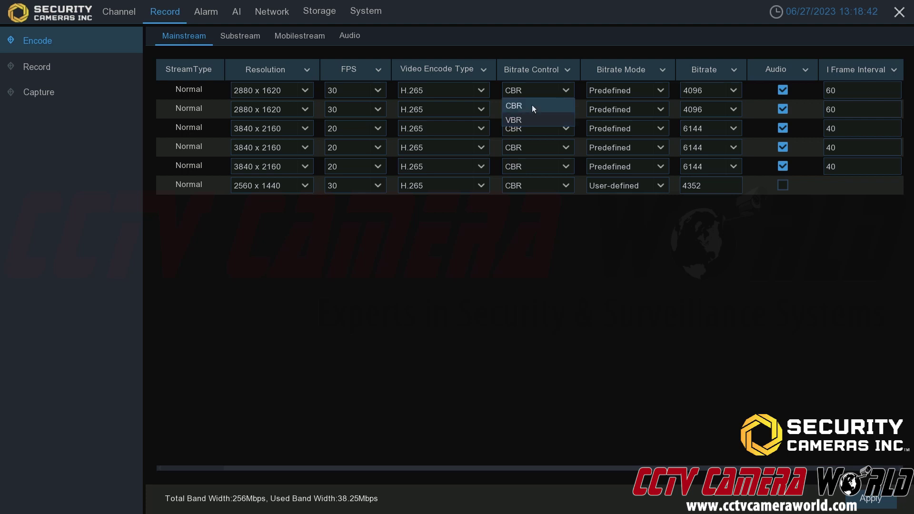
pyautogui.click(569, 106)
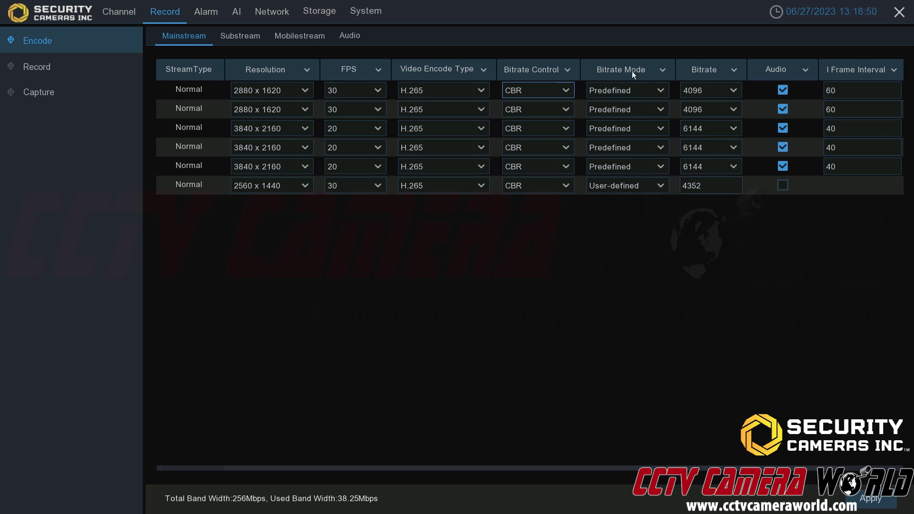
pyautogui.click(690, 90)
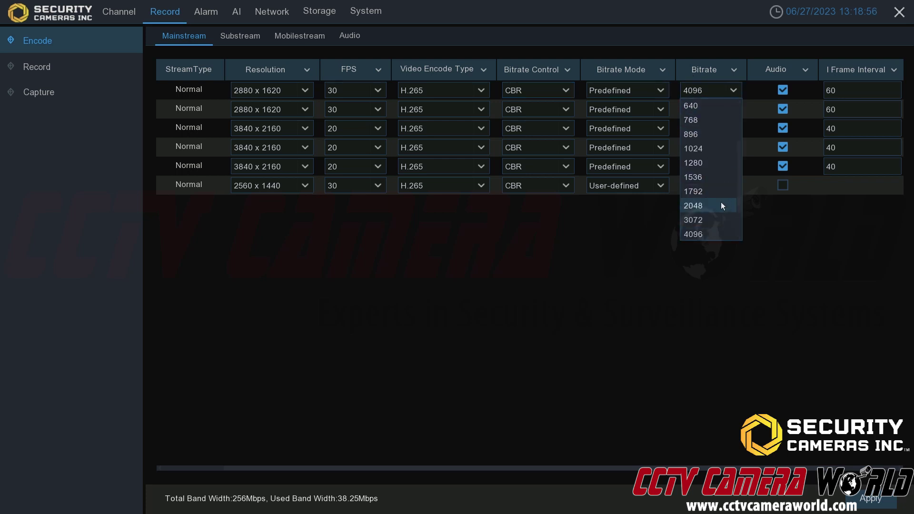
pyautogui.scroll(3, 720, 201)
pyautogui.scroll(-3, 709, 181)
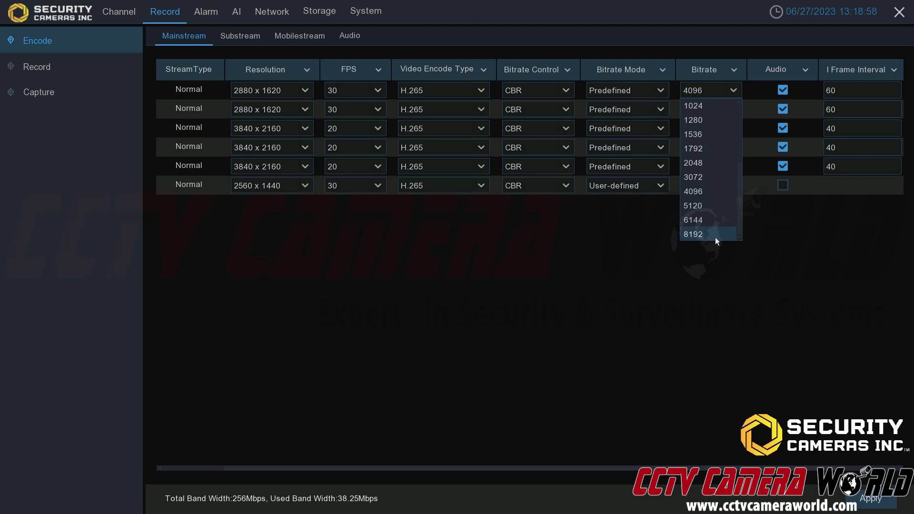
pyautogui.click(730, 192)
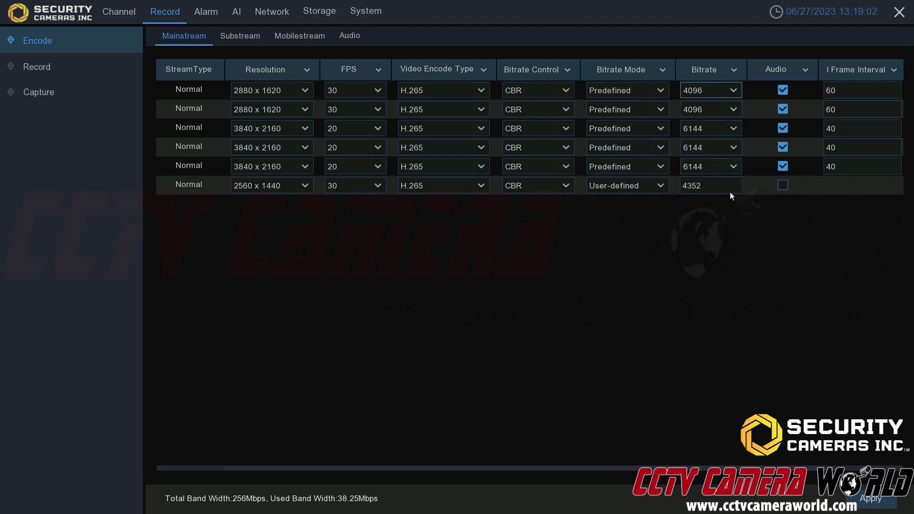
pyautogui.click(660, 90)
pyautogui.click(637, 116)
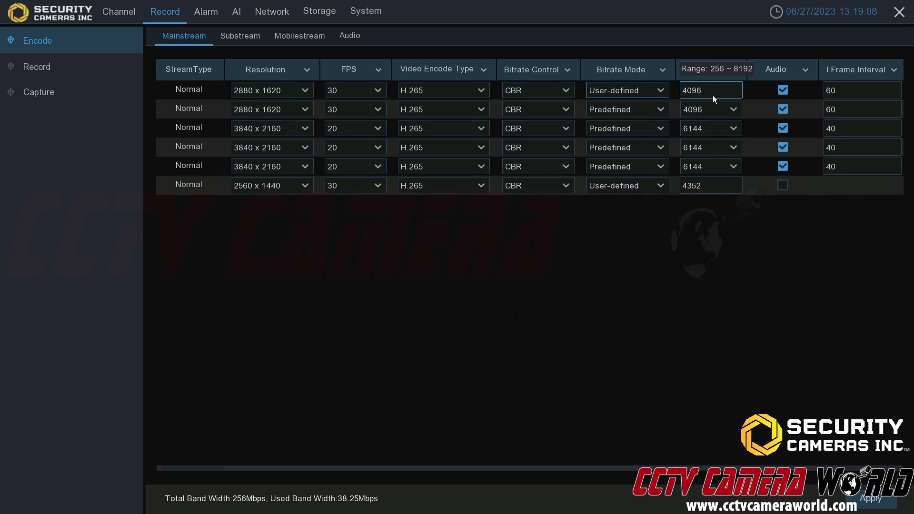
pyautogui.click(664, 89)
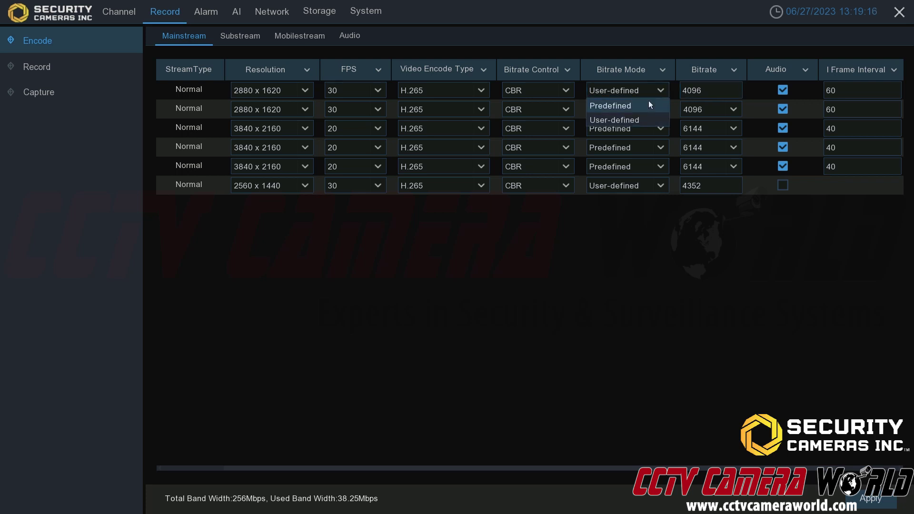
pyautogui.click(648, 105)
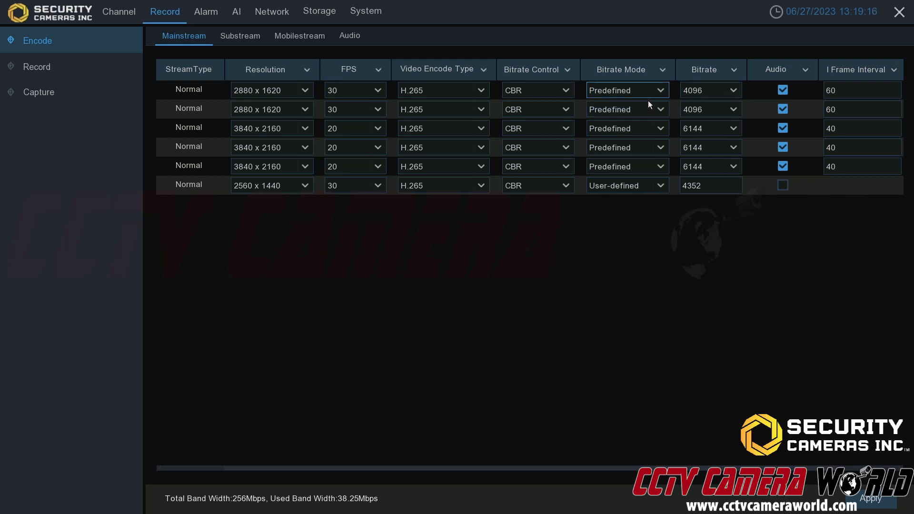
pyautogui.click(616, 188)
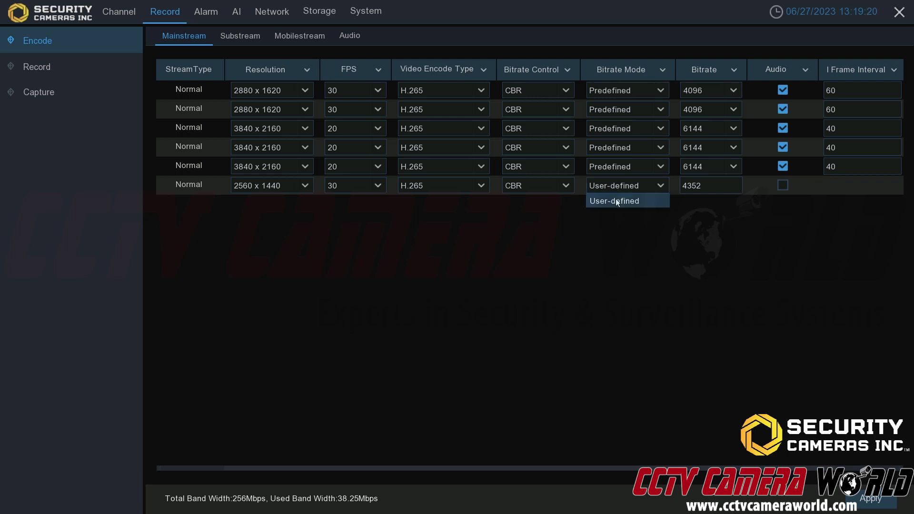
pyautogui.click(615, 200)
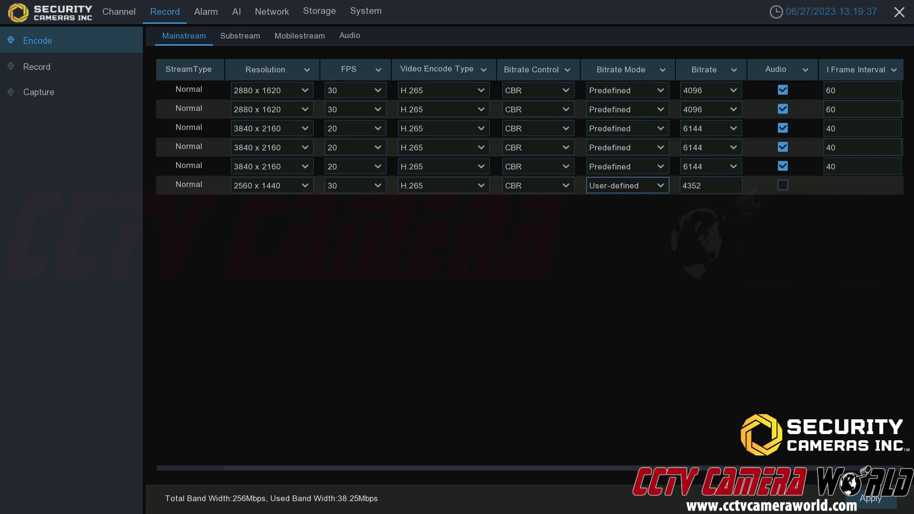
pyautogui.click(782, 90)
pyautogui.click(785, 93)
# Step: Switch the Encode page to the Substream tab for CH1–CH6
pyautogui.click(244, 35)
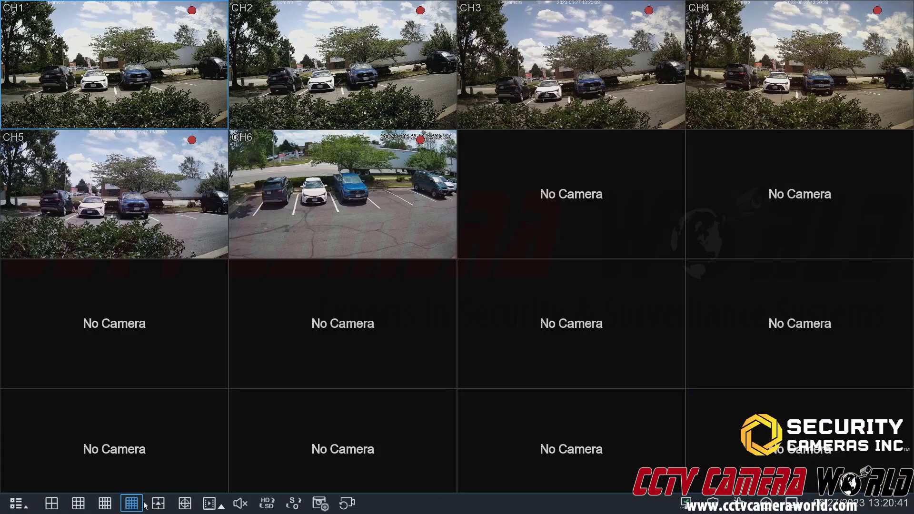
# Step: Reopen the Record Encode settings through the start menu's Setup
pyautogui.moveTo(140, 132)
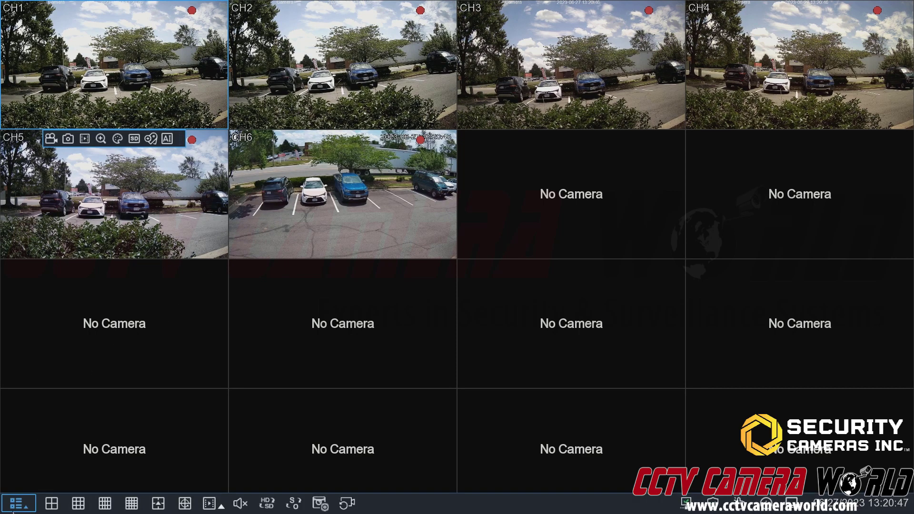
pyautogui.click(18, 503)
pyautogui.click(56, 422)
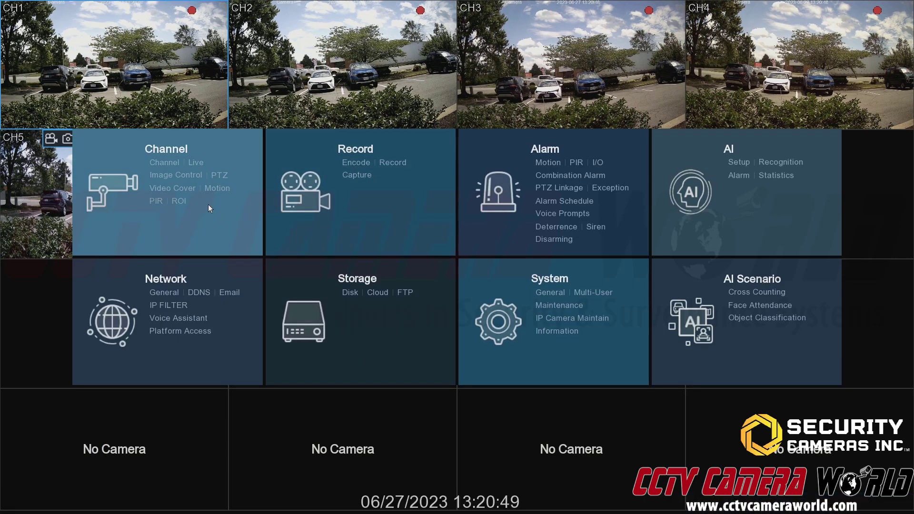
pyautogui.click(340, 163)
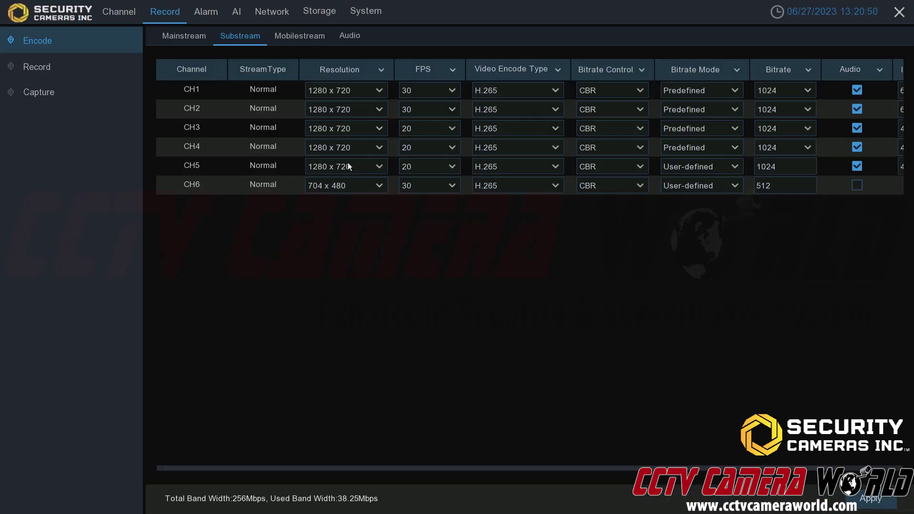
# Step: Compare the Mobilestream and Substream tables, ending on Substream (CH1–CH5 1280x720, 1024 bitrate)
pyautogui.click(304, 42)
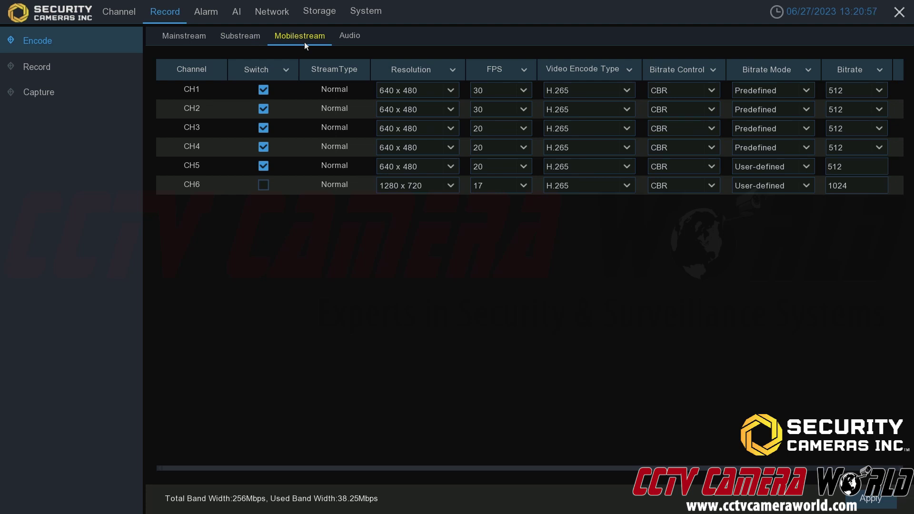
pyautogui.click(252, 45)
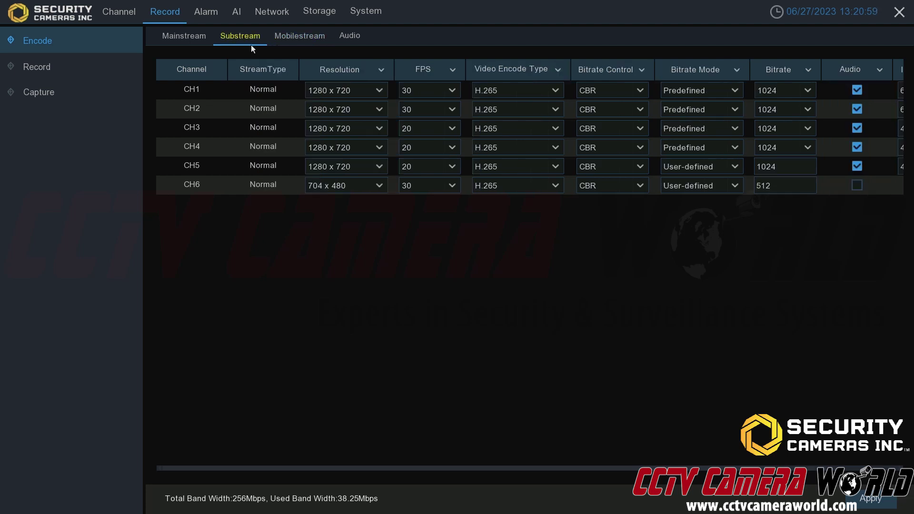
pyautogui.click(281, 39)
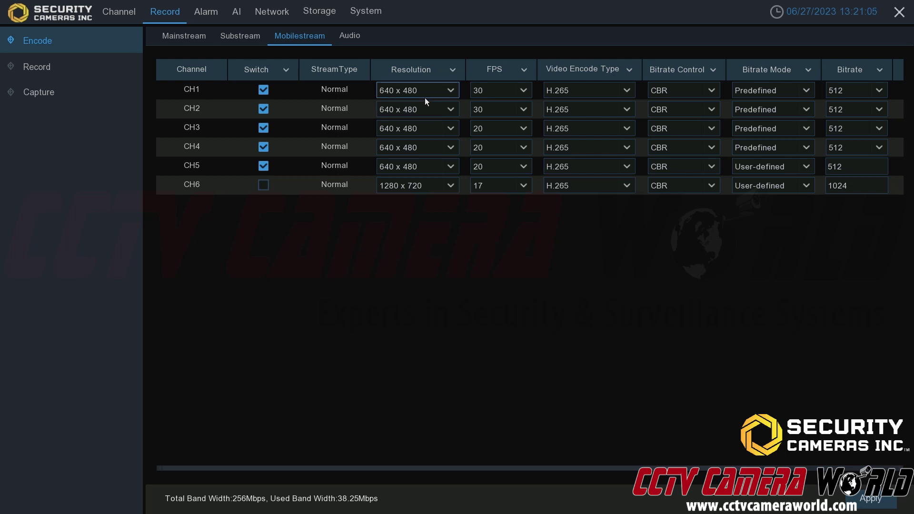
pyautogui.click(257, 34)
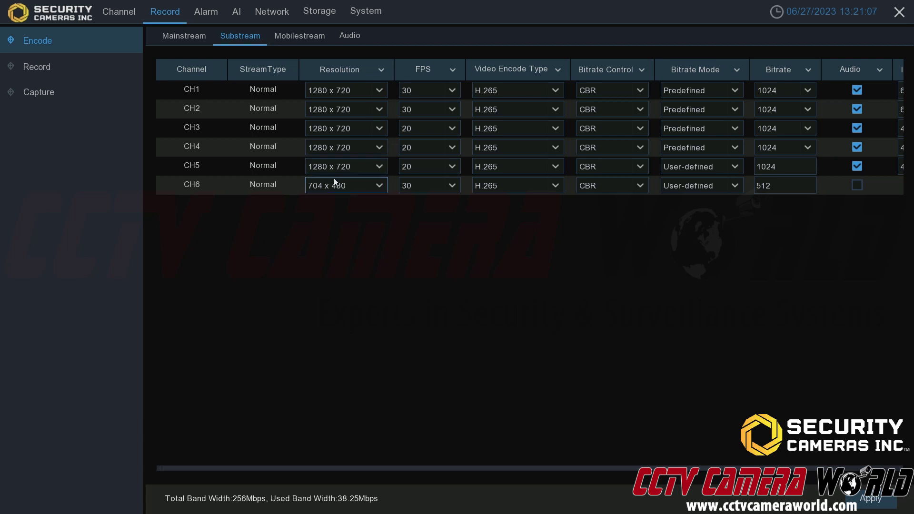
# Step: Review the Audio tab, keeping CH1's output and input volume at 7 and codec G711A
pyautogui.click(343, 40)
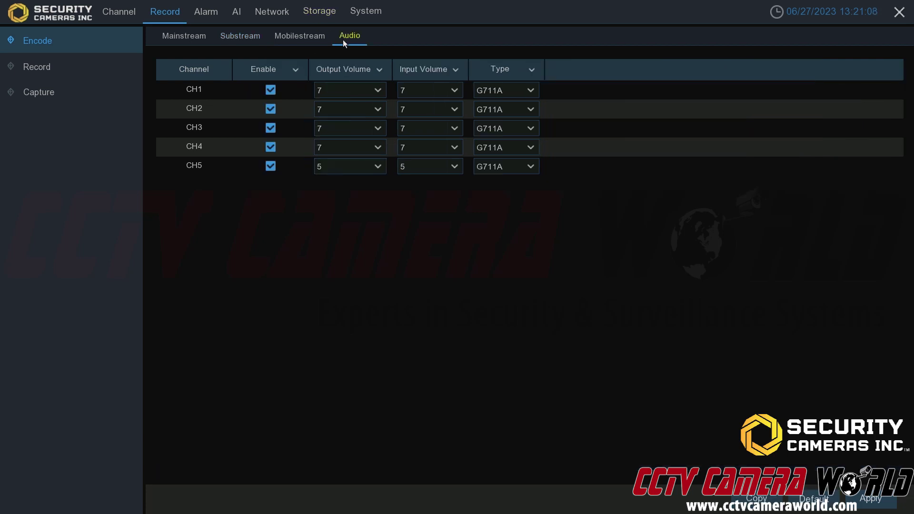
pyautogui.click(347, 84)
pyautogui.click(361, 94)
pyautogui.click(429, 95)
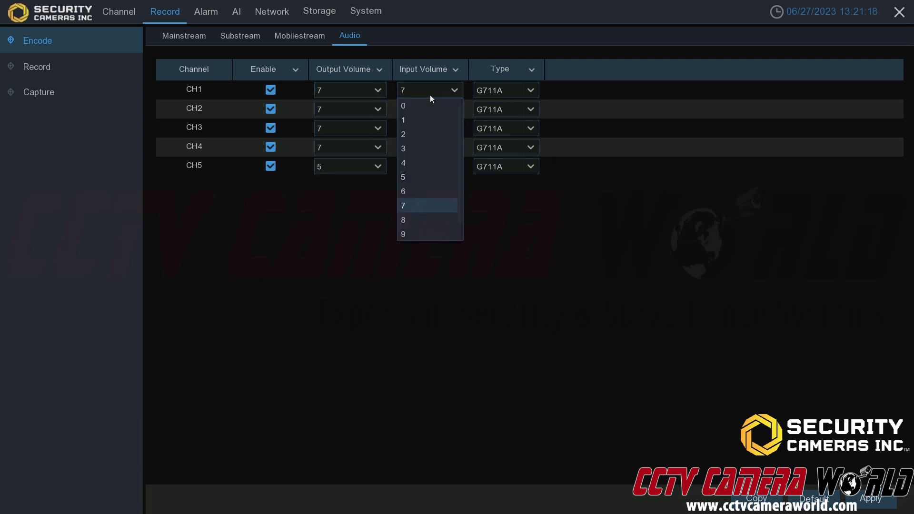
pyautogui.scroll(-1, 433, 115)
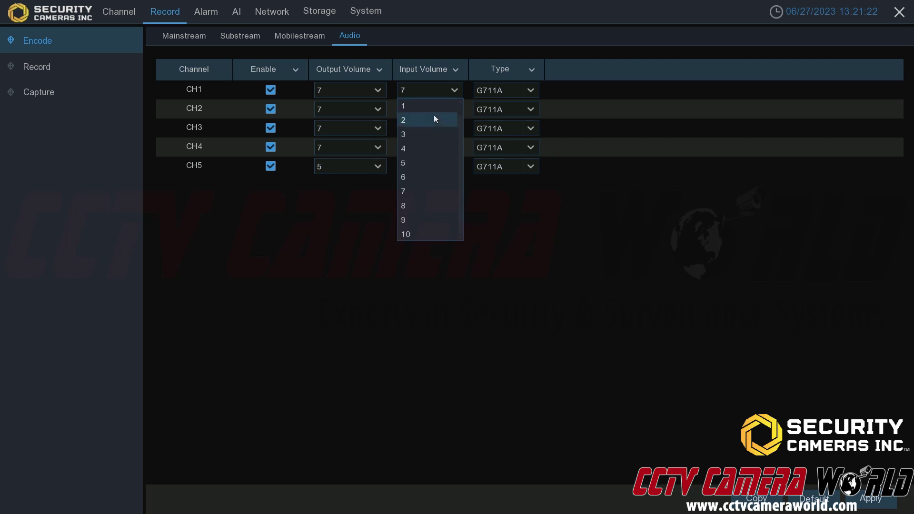
pyautogui.click(441, 89)
pyautogui.click(487, 90)
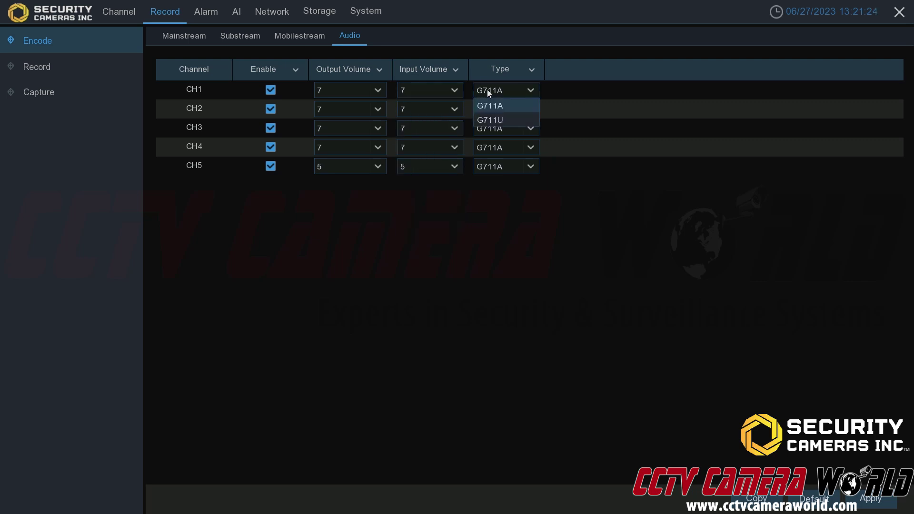
pyautogui.click(514, 108)
pyautogui.click(509, 102)
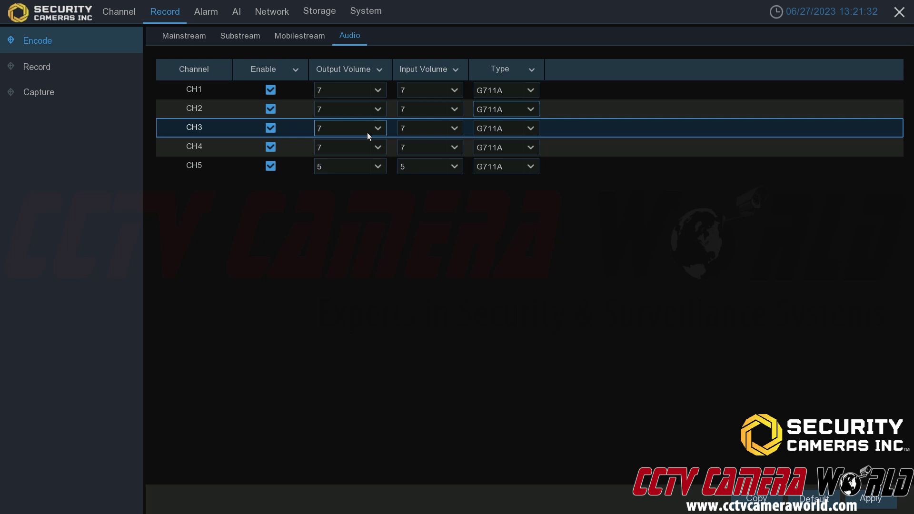
# Step: Flip between the Mainstream and Substream tables, ending back on Mainstream
pyautogui.click(208, 36)
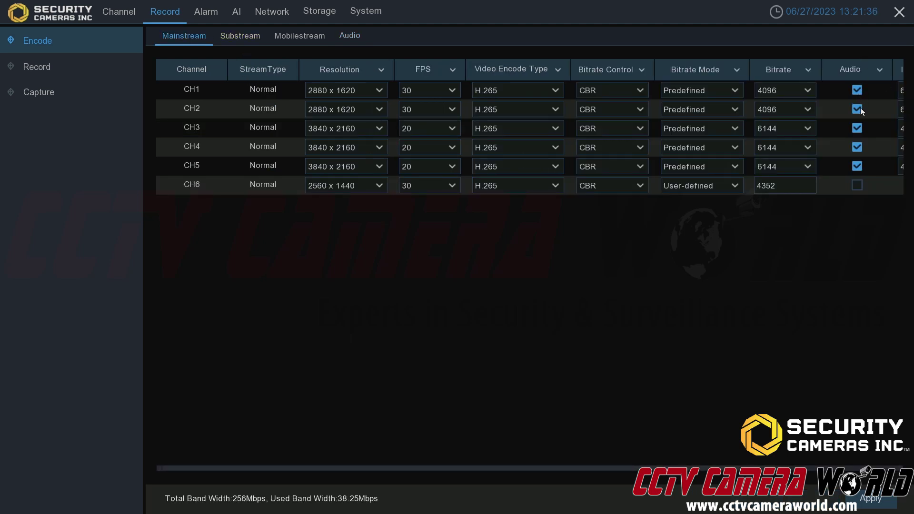
pyautogui.click(261, 45)
pyautogui.click(192, 37)
# Step: Open Capture settings and confirm CH1's Normal and Alarm intervals stay at 5 s
pyautogui.click(48, 84)
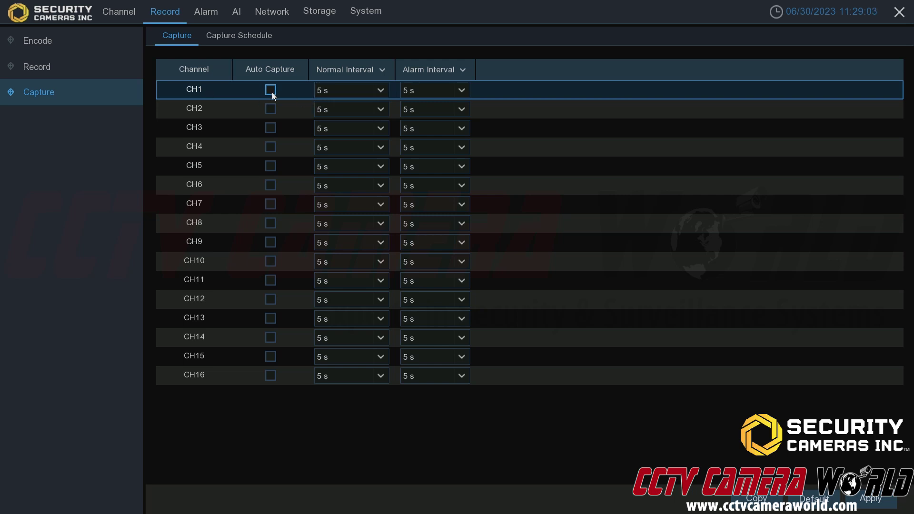
pyautogui.click(369, 91)
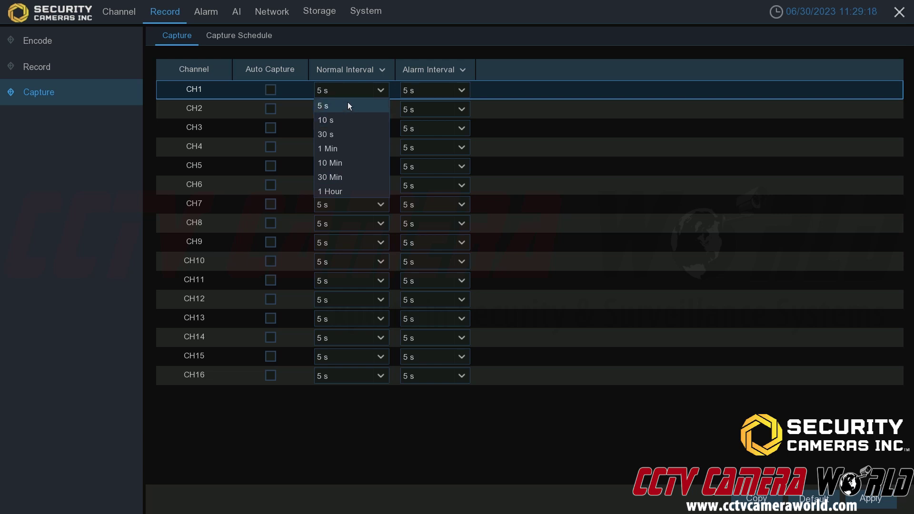
pyautogui.click(356, 89)
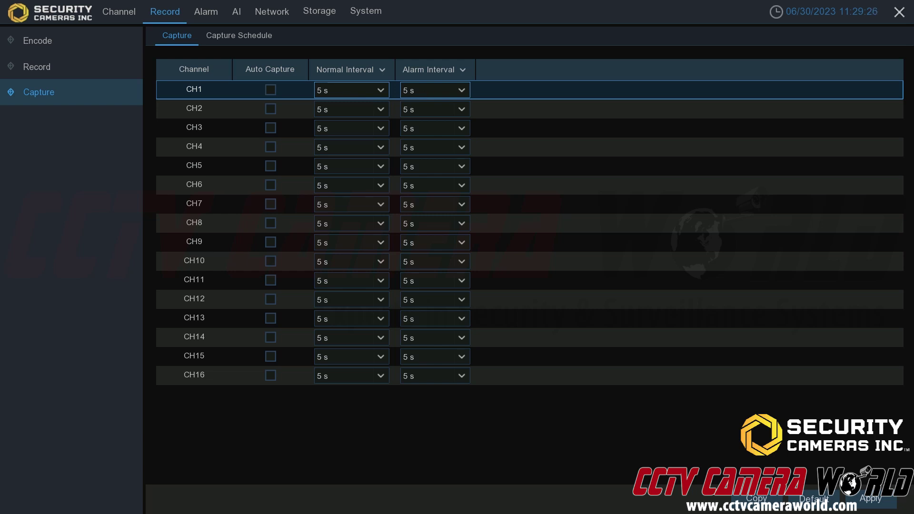
pyautogui.click(424, 90)
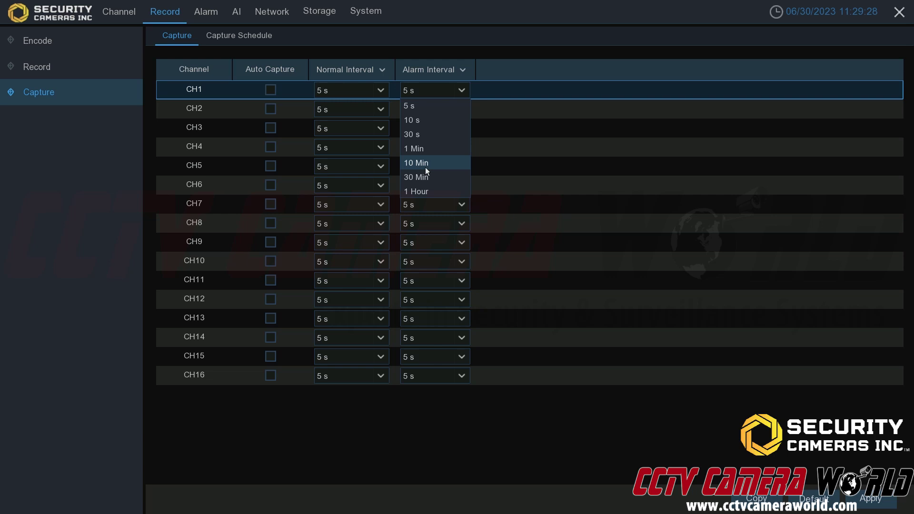
pyautogui.click(442, 92)
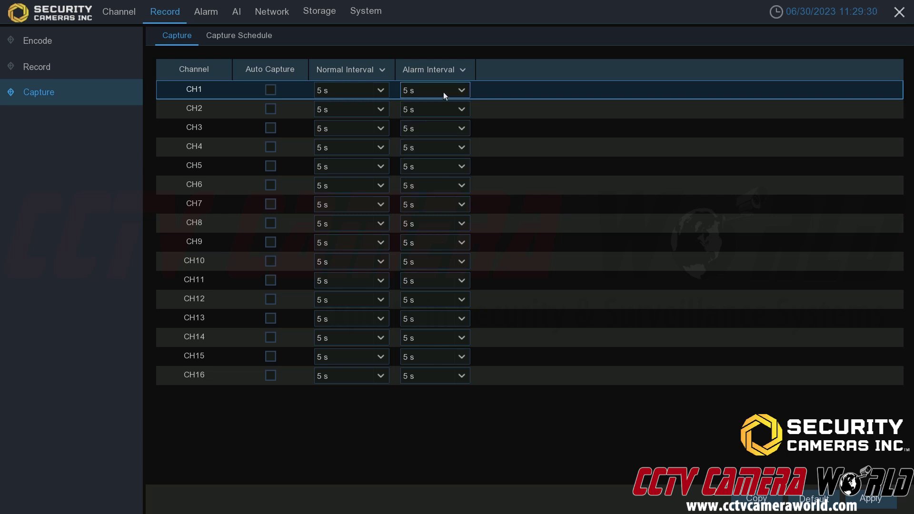
# Step: Paint CH1's Capture Schedule with Normal, then Motion, capture across every day, 0–24 h
pyautogui.click(252, 36)
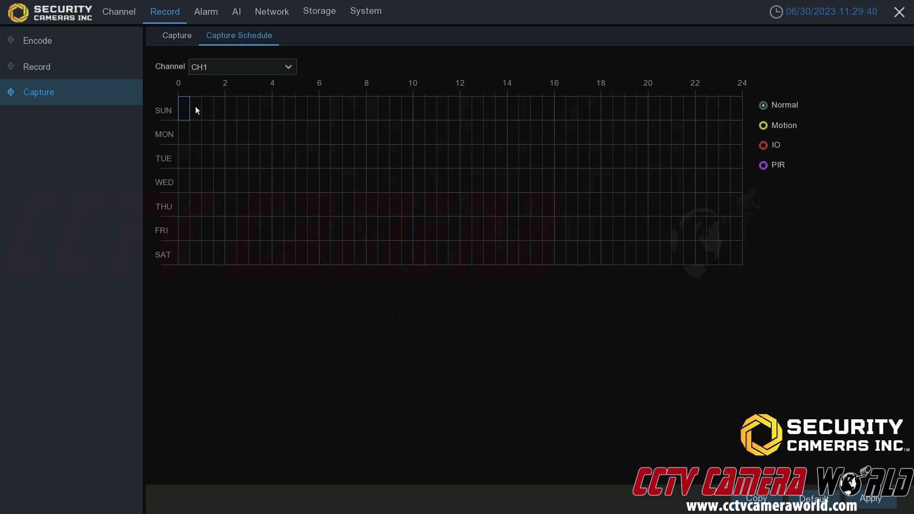
pyautogui.click(188, 54)
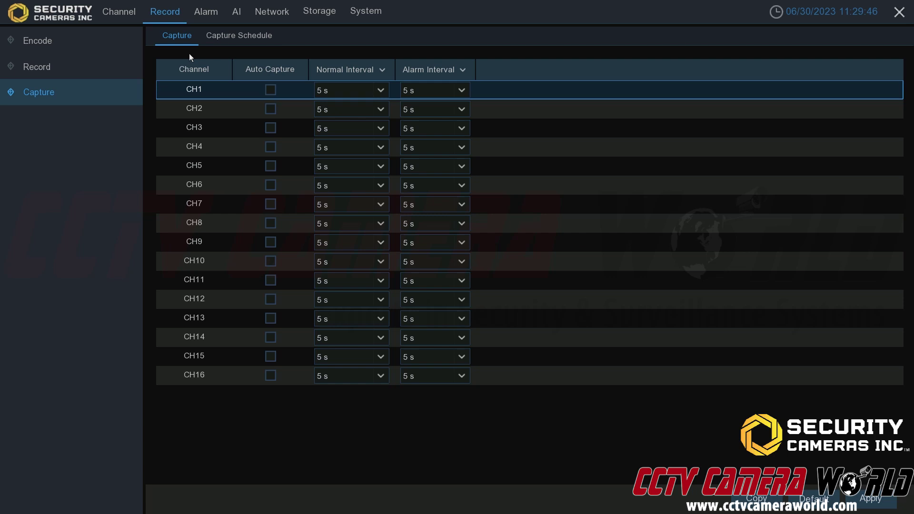
pyautogui.click(225, 35)
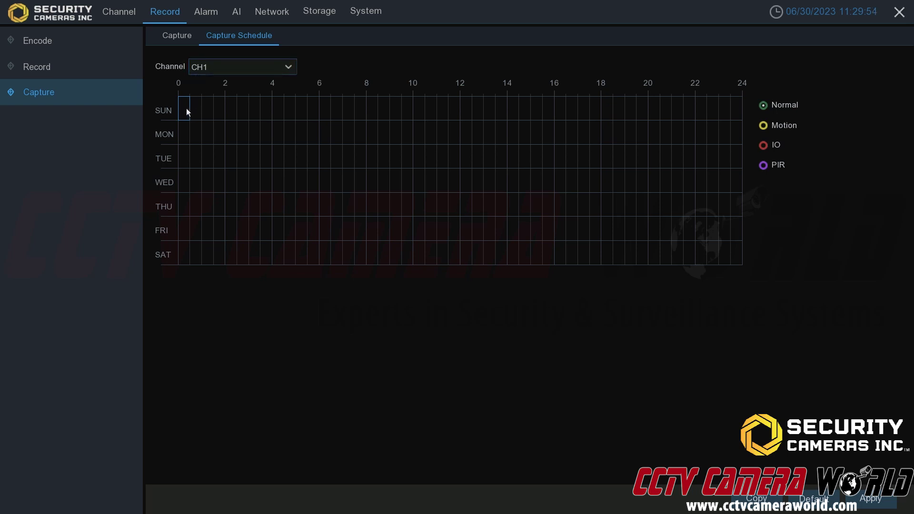
pyautogui.moveTo(182, 110); pyautogui.dragTo(740, 257)
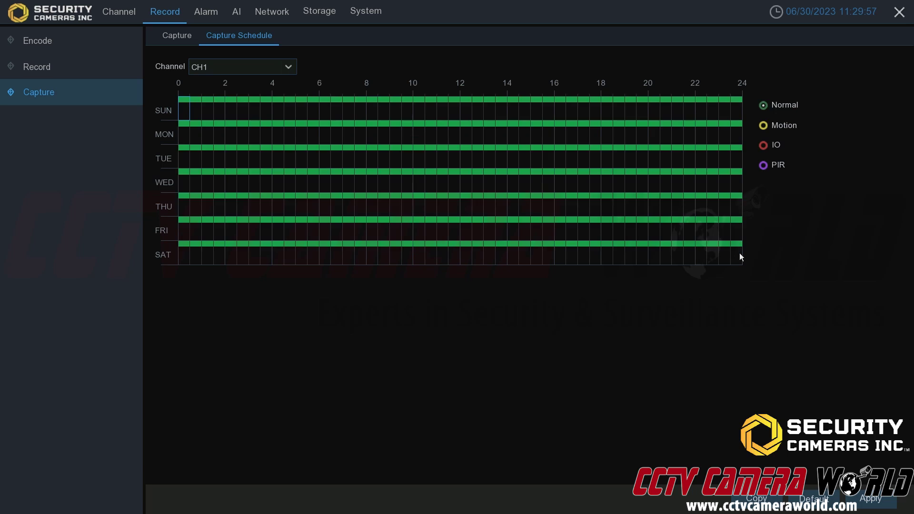
pyautogui.click(762, 125)
pyautogui.moveTo(181, 110); pyautogui.dragTo(737, 259)
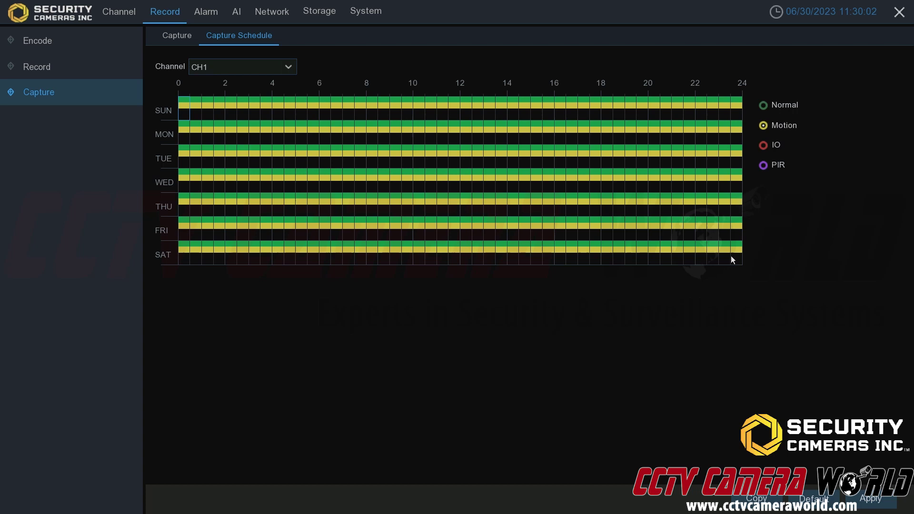